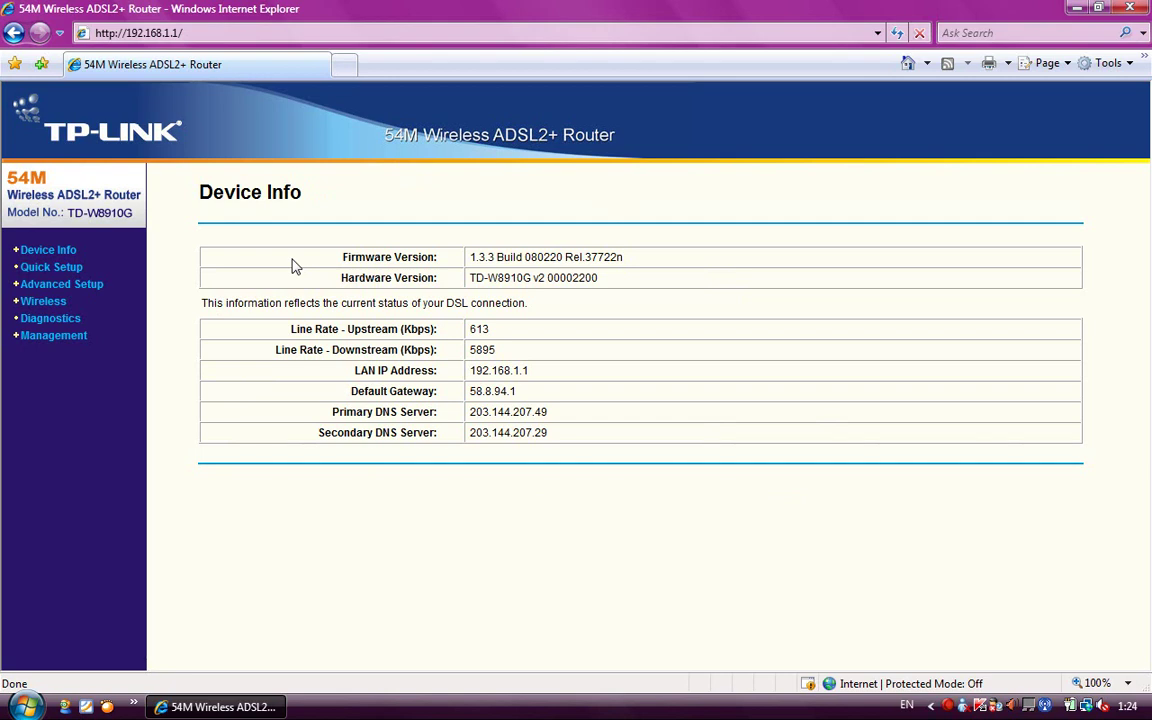
Step: Open the form for adding a new virtual server in the router's NAT settings
{"action": "left_click", "coordinate": [54, 270]}
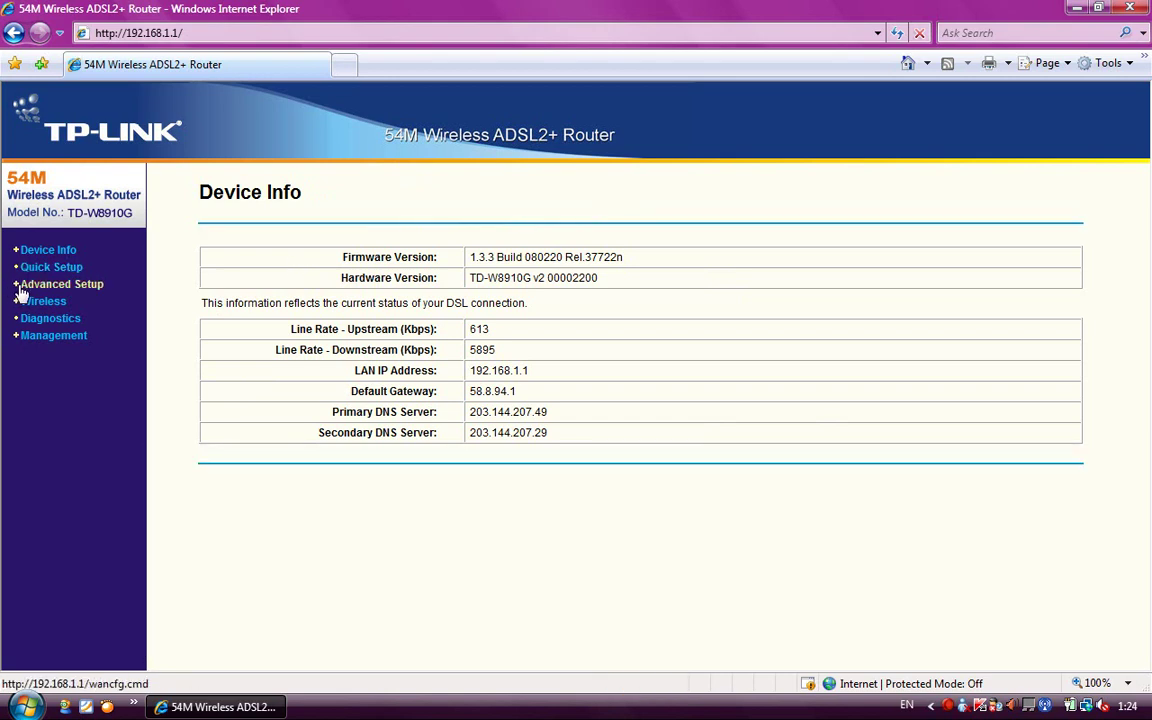
{"action": "left_click", "coordinate": [23, 287]}
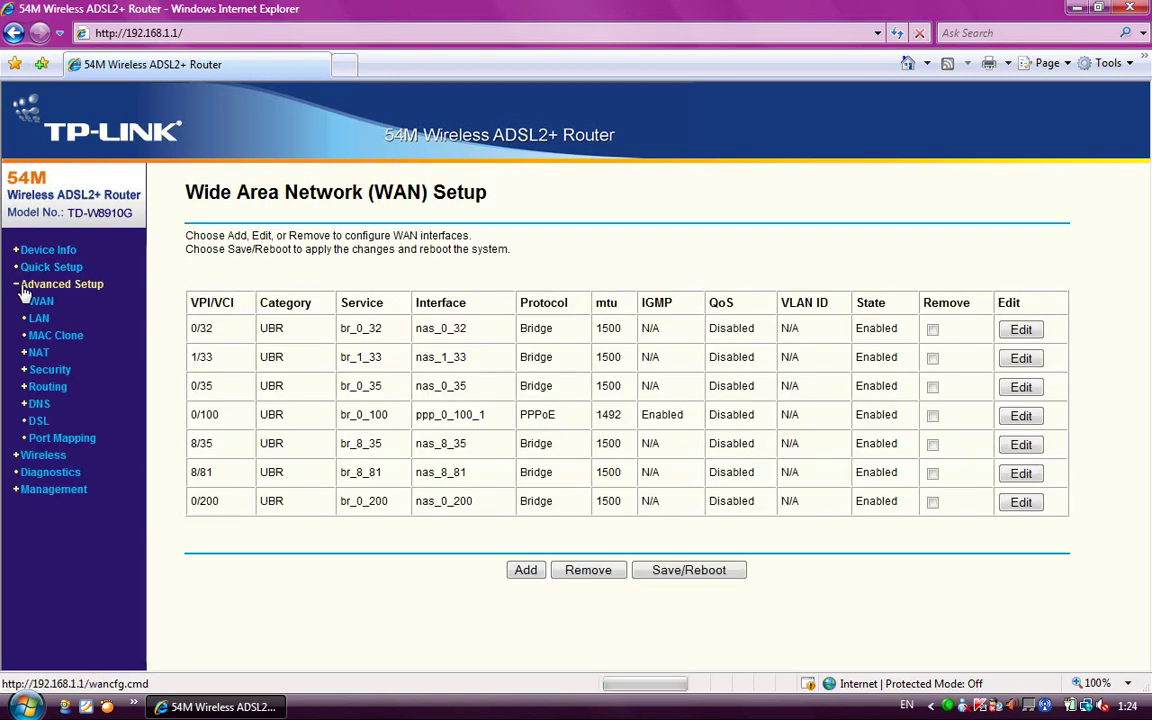
{"action": "left_click", "coordinate": [39, 354]}
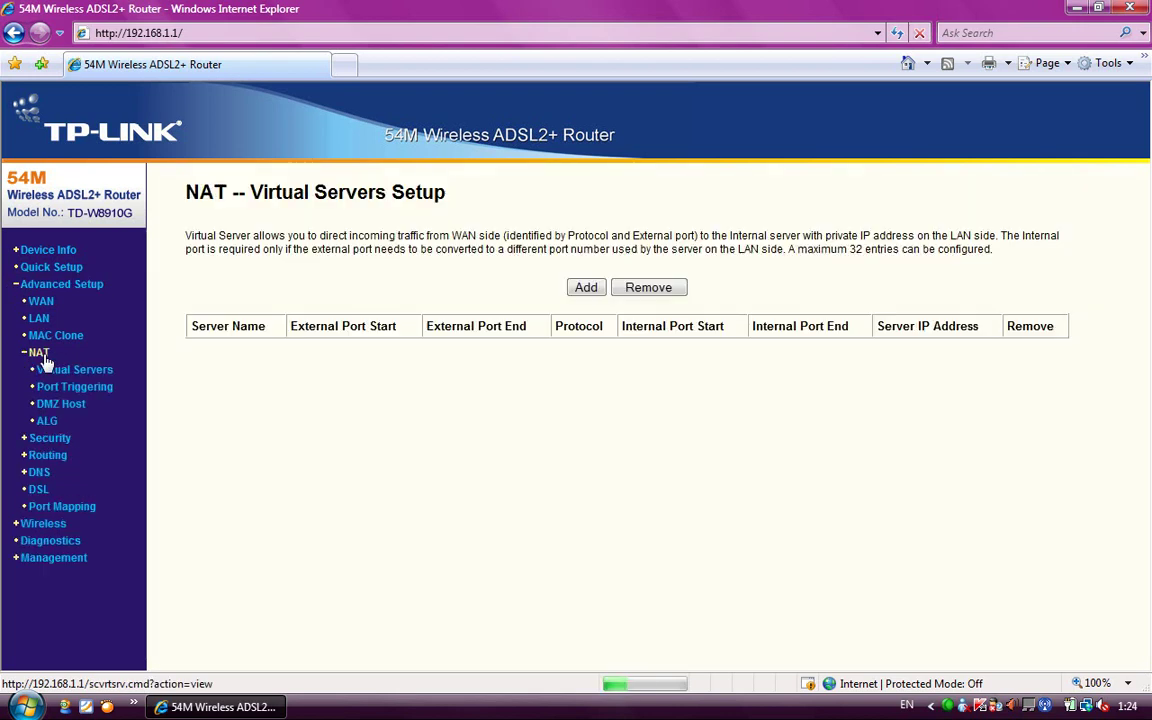
{"action": "left_click", "coordinate": [588, 293]}
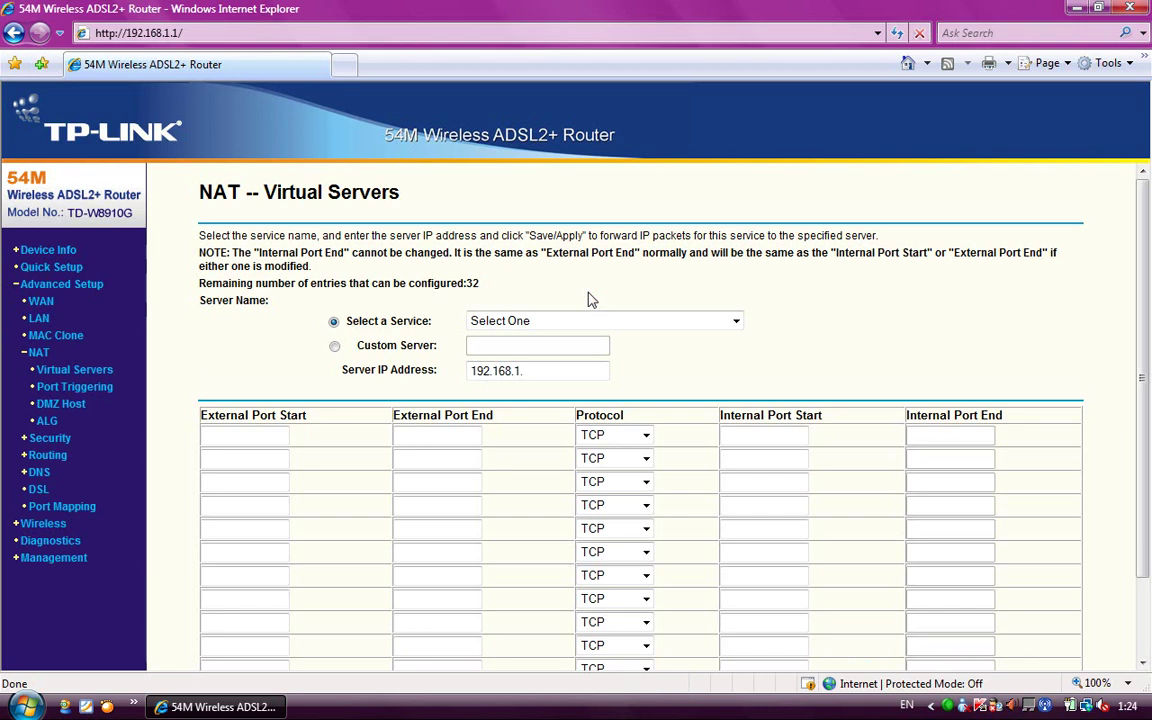
Step: Define a custom server named cttv with the server IP address 192.168.1.100
{"action": "left_click", "coordinate": [334, 345]}
{"action": "left_click", "coordinate": [500, 345]}
{"action": "type", "text": "cttv"}
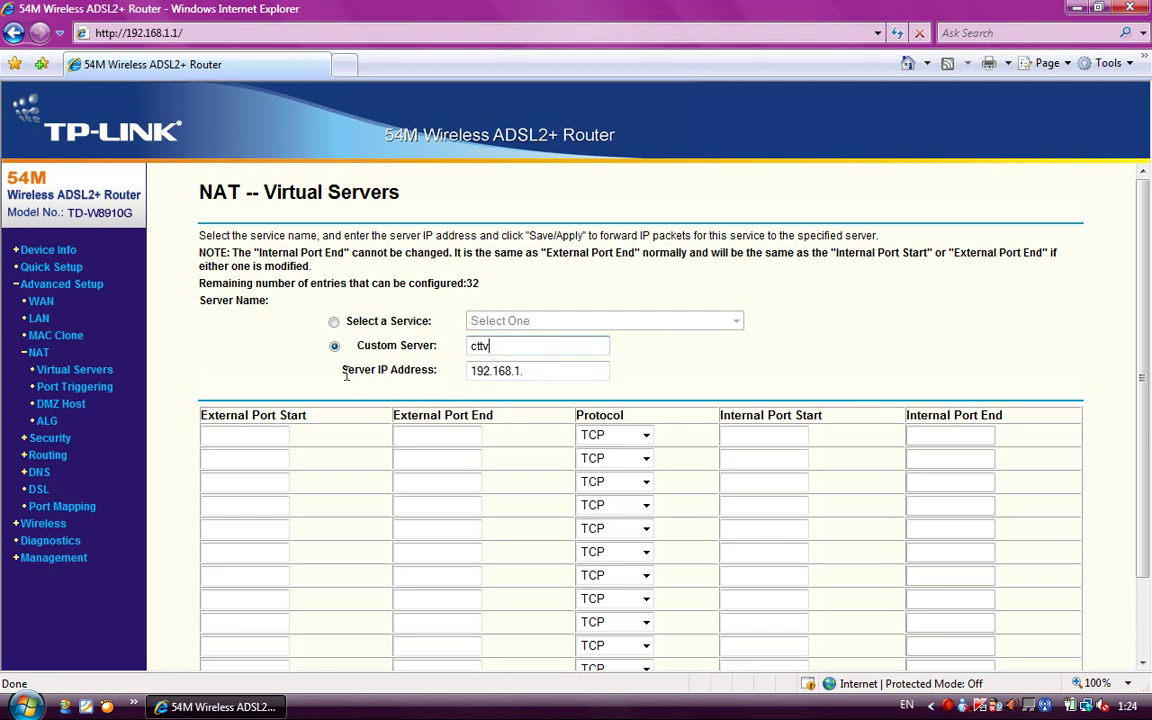
{"action": "left_click", "coordinate": [533, 371]}
{"action": "type", "text": "100"}
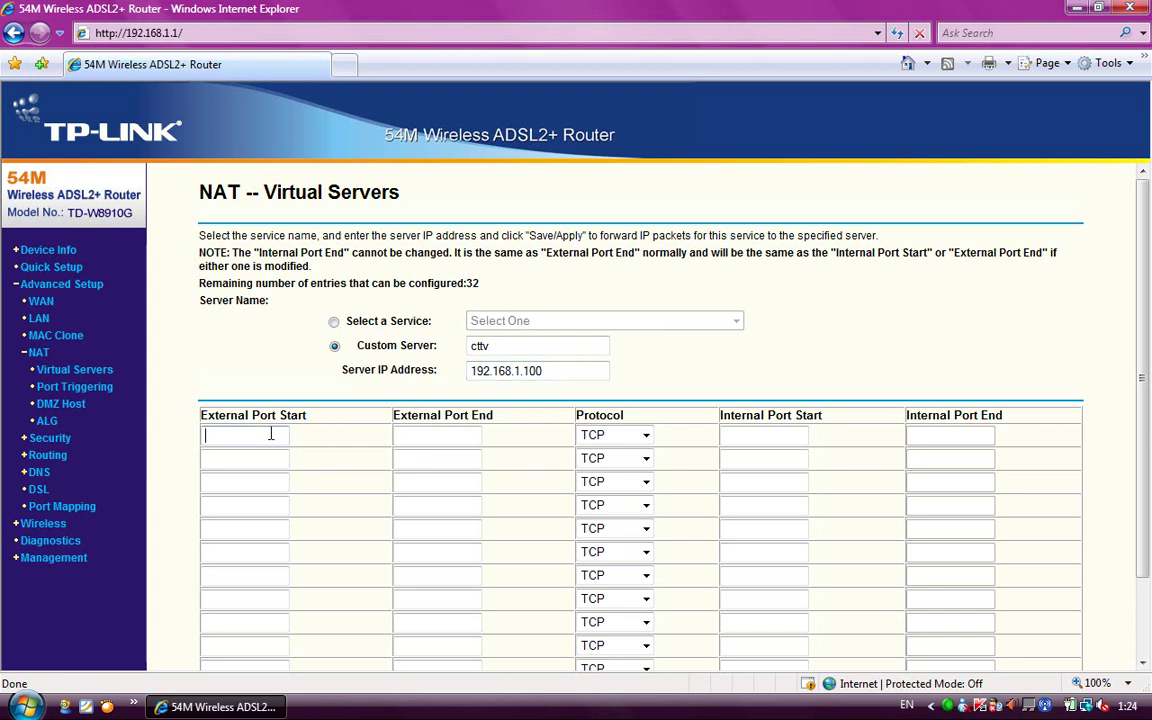
Step: Set the first row's external port start and end to 81 with protocol TCP/UDP, and save the virtual server
{"action": "type", "text": "81"}
{"action": "left_click", "coordinate": [400, 432]}
{"action": "type", "text": "81"}
{"action": "left_click", "coordinate": [645, 437]}
{"action": "left_click", "coordinate": [612, 452]}
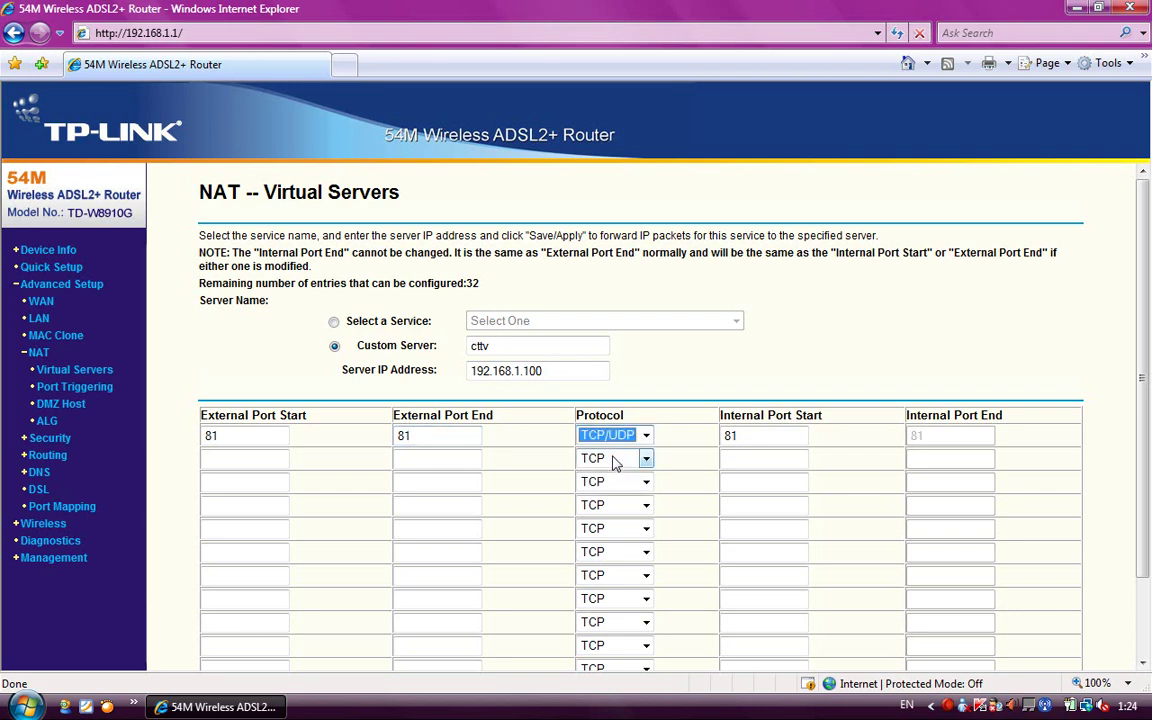
{"action": "scroll", "coordinate": [617, 462], "scroll_direction": "down", "scroll_amount": 2}
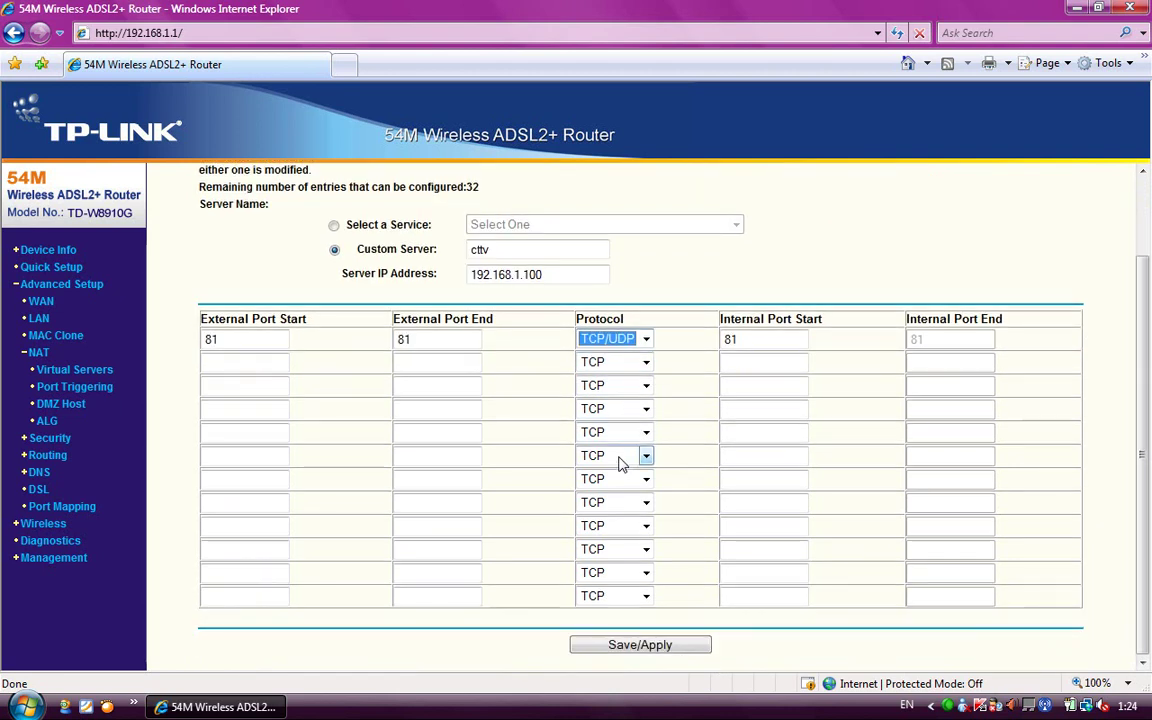
{"action": "left_click", "coordinate": [618, 650]}
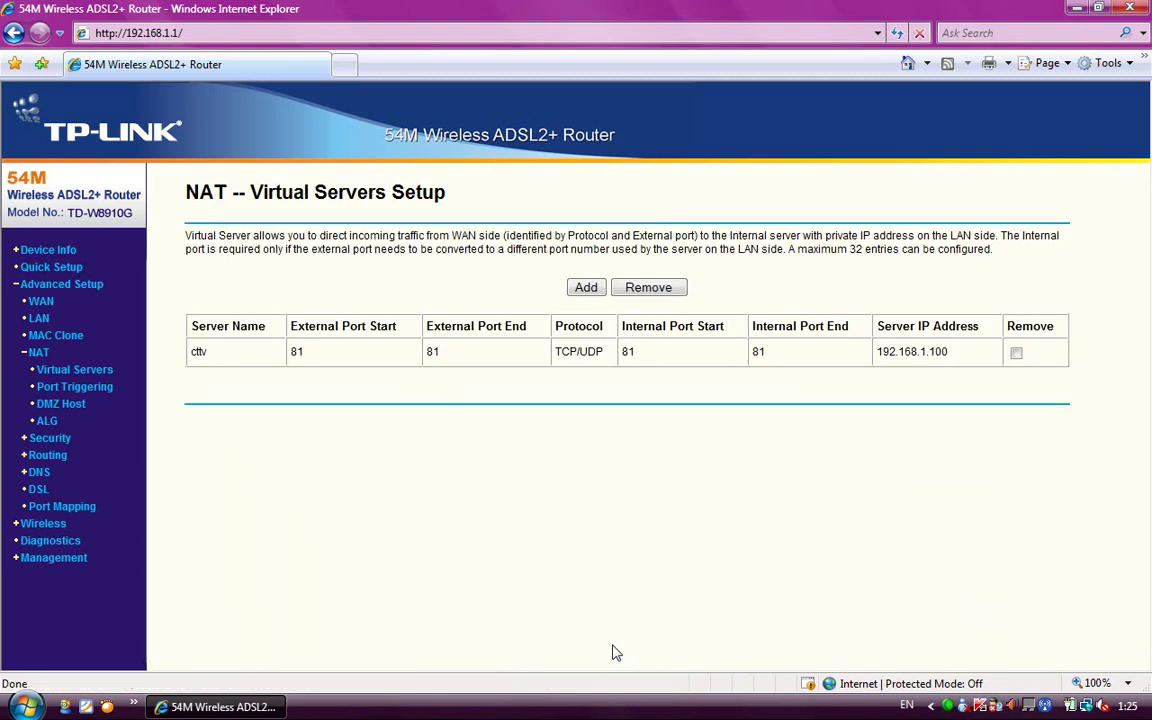
Step: Add another virtual server as custom server cctv1 with the server IP address 192.168.1.100
{"action": "left_click", "coordinate": [588, 291]}
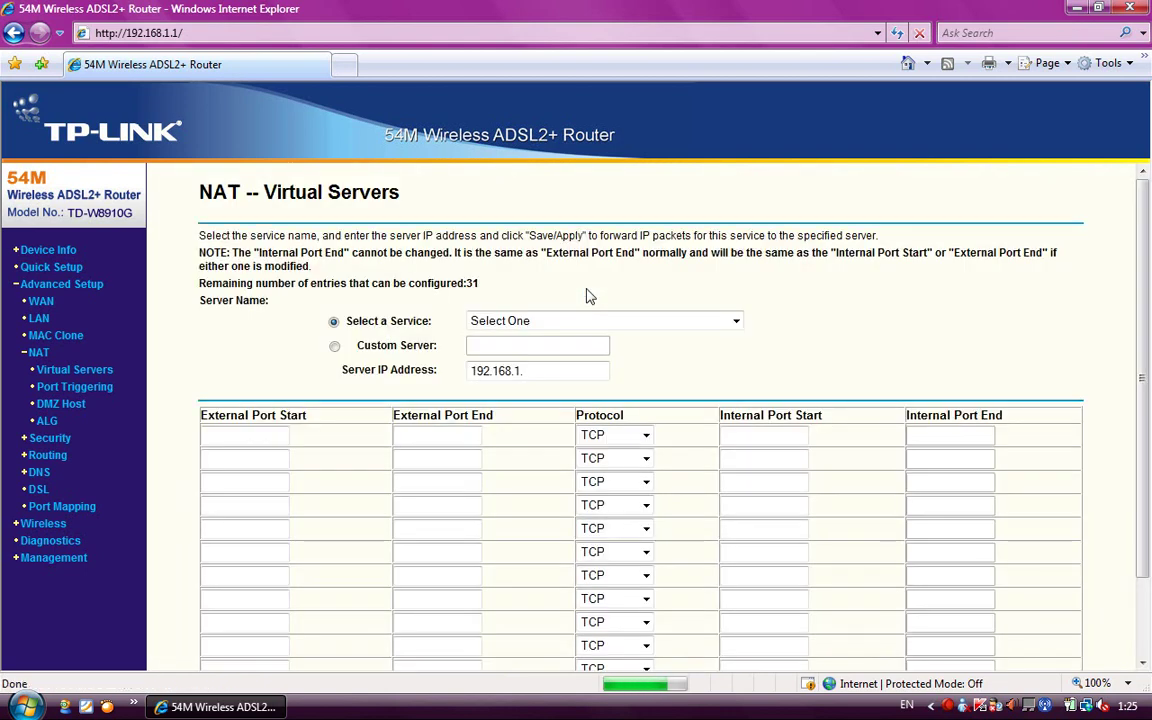
{"action": "left_click", "coordinate": [335, 347]}
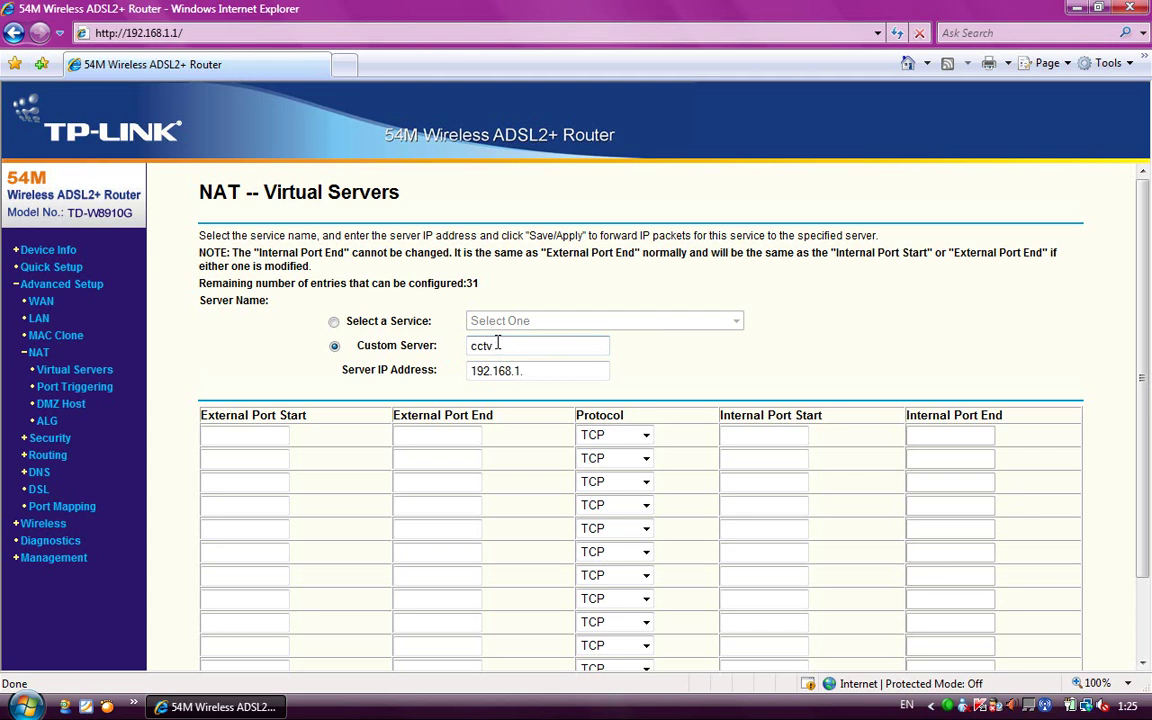
{"action": "left_click", "coordinate": [528, 371]}
Step: Set cctv1's external port start and end to 37777 with protocol TCP/UDP, and save the entry
{"action": "left_click", "coordinate": [260, 434]}
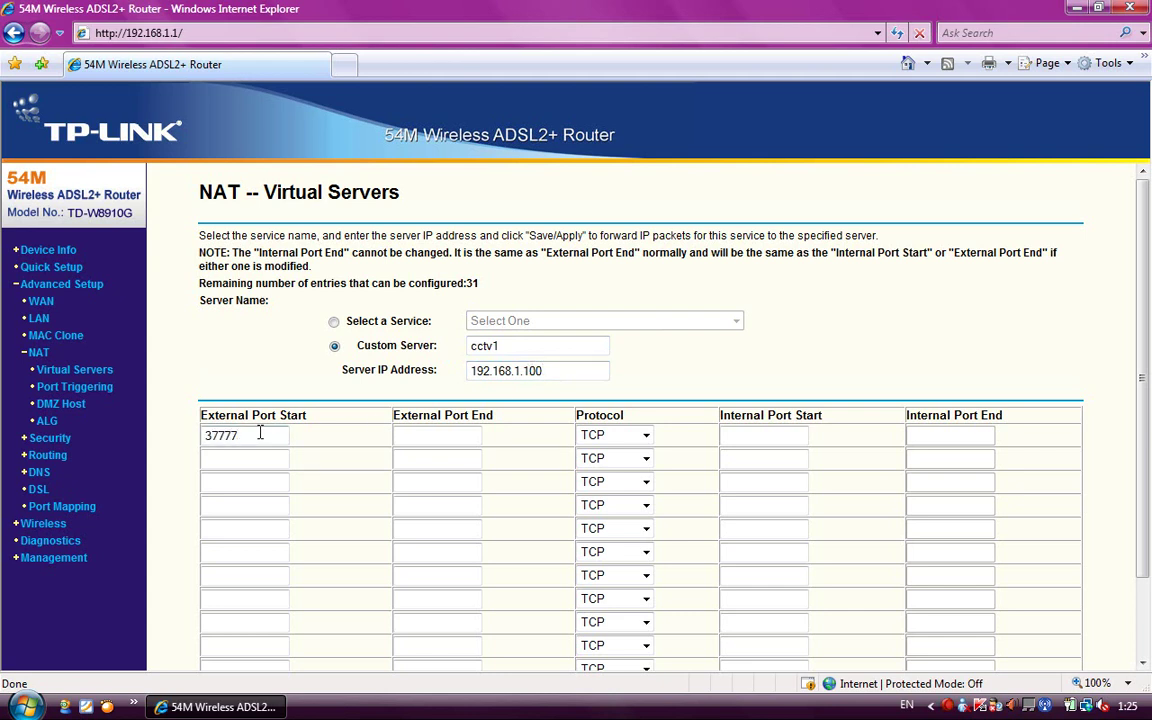
{"action": "left_click", "coordinate": [418, 437]}
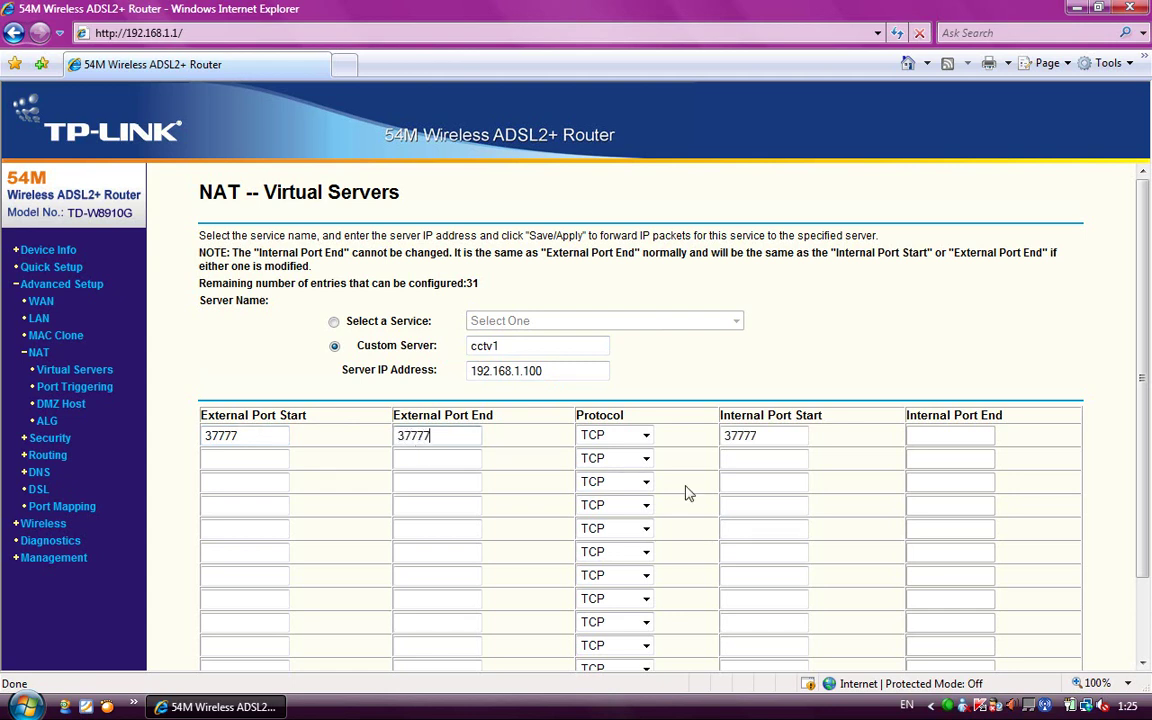
{"action": "left_click", "coordinate": [645, 438]}
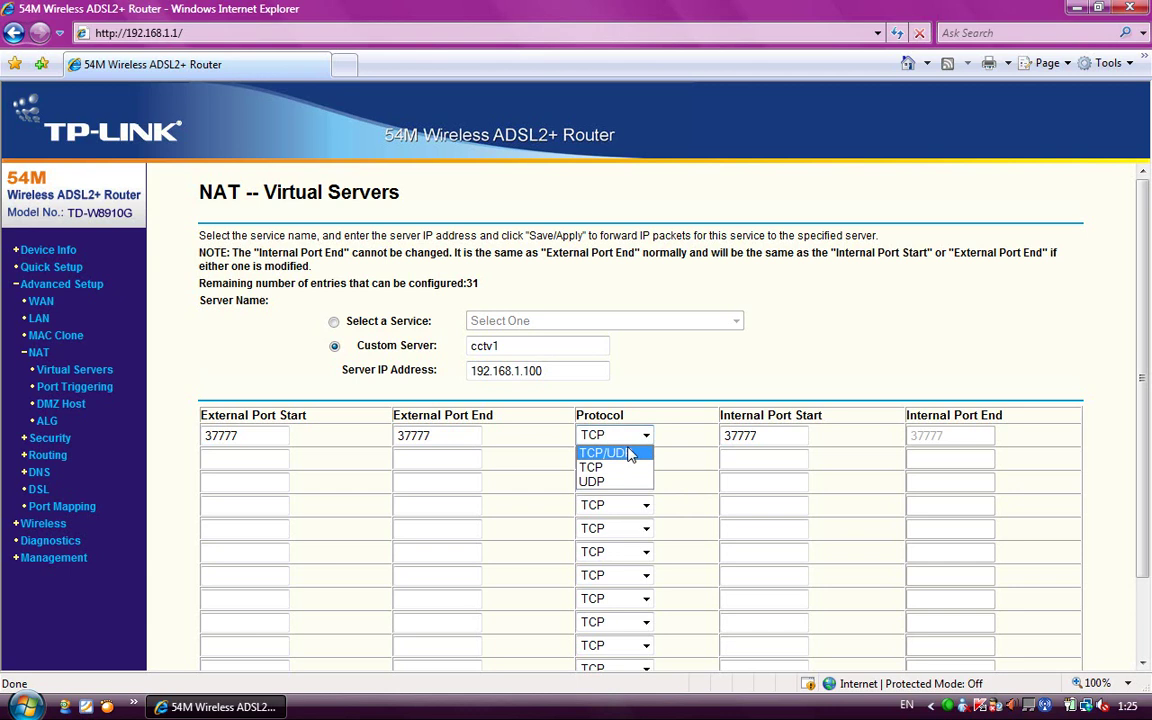
{"action": "left_click", "coordinate": [630, 453]}
{"action": "scroll", "coordinate": [1150, 301], "scroll_direction": "down", "scroll_amount": 2}
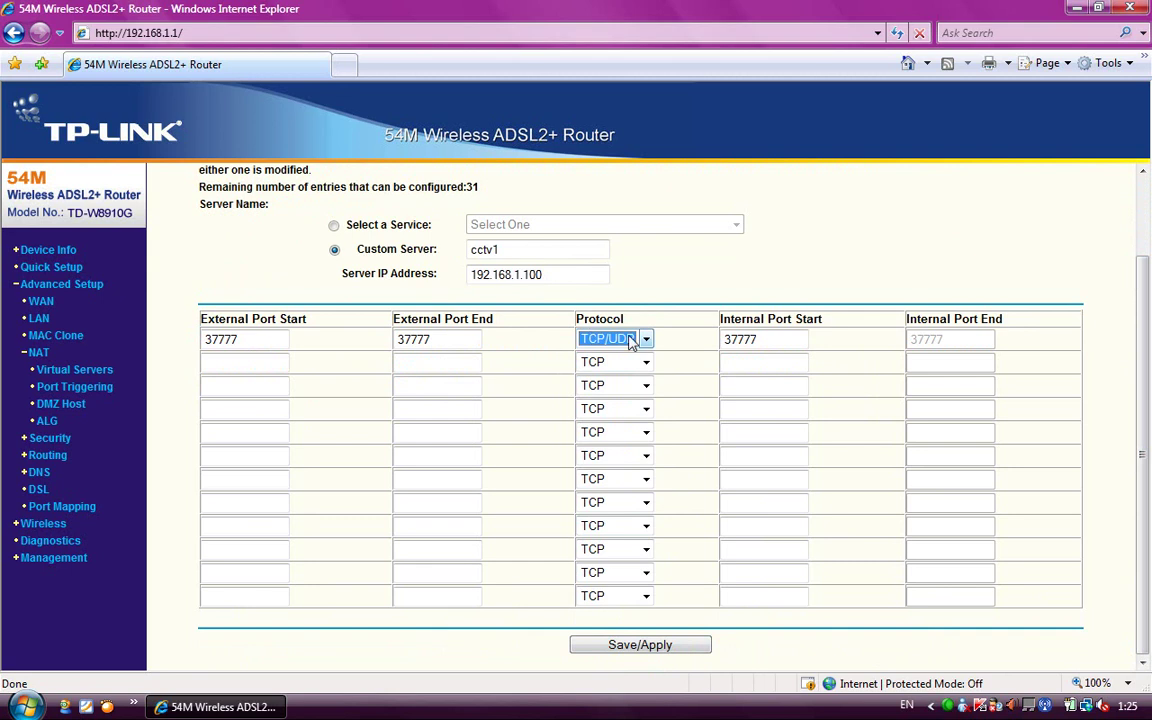
{"action": "left_click", "coordinate": [640, 645]}
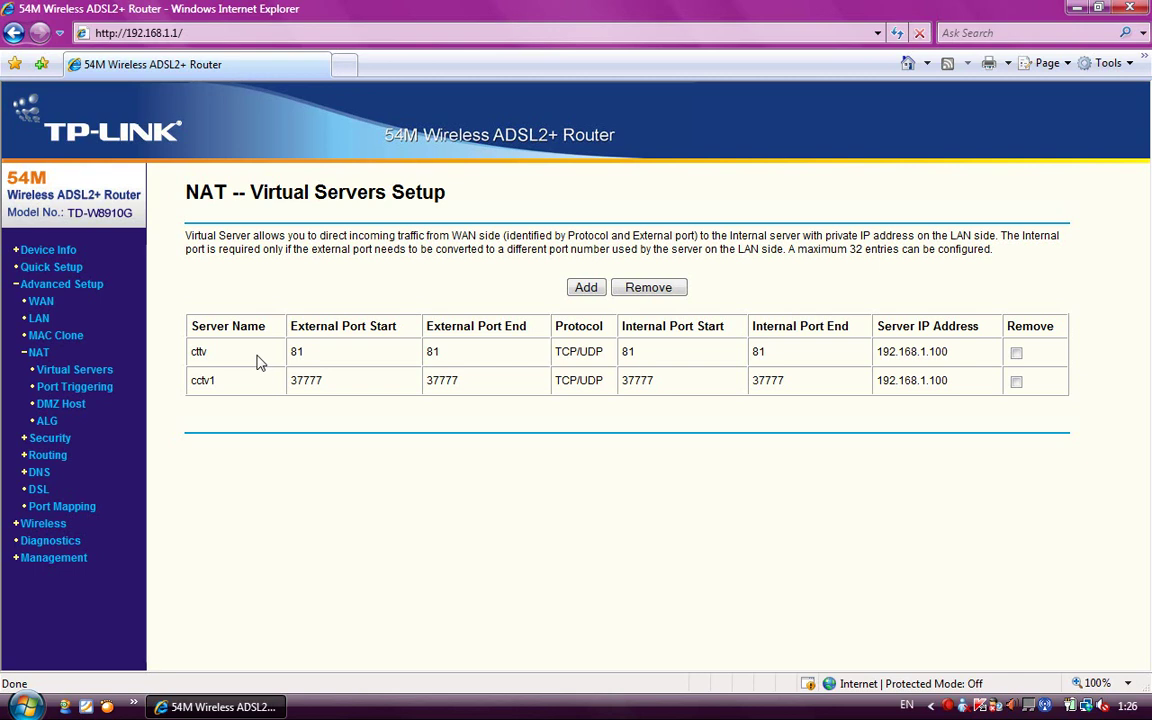
Step: Add a Dynamic DNS entry and enter nitatekcctv.dyndns.org as its hostname
{"action": "left_click", "coordinate": [52, 440]}
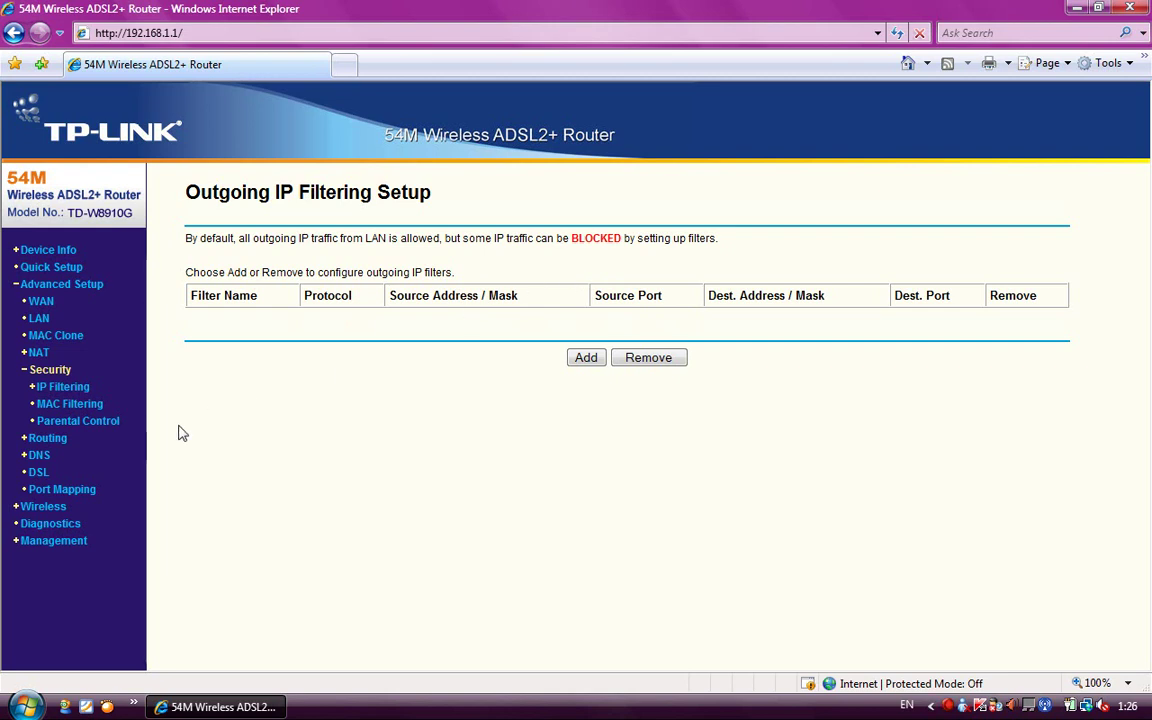
{"action": "left_click", "coordinate": [40, 456]}
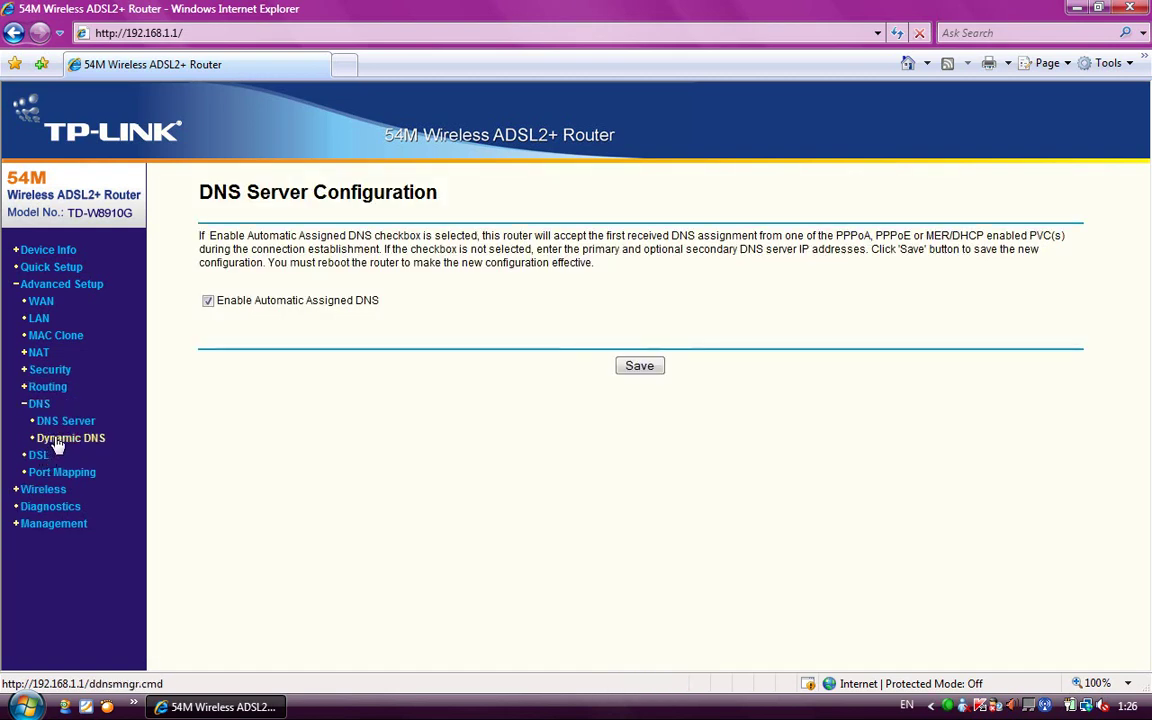
{"action": "left_click", "coordinate": [62, 439]}
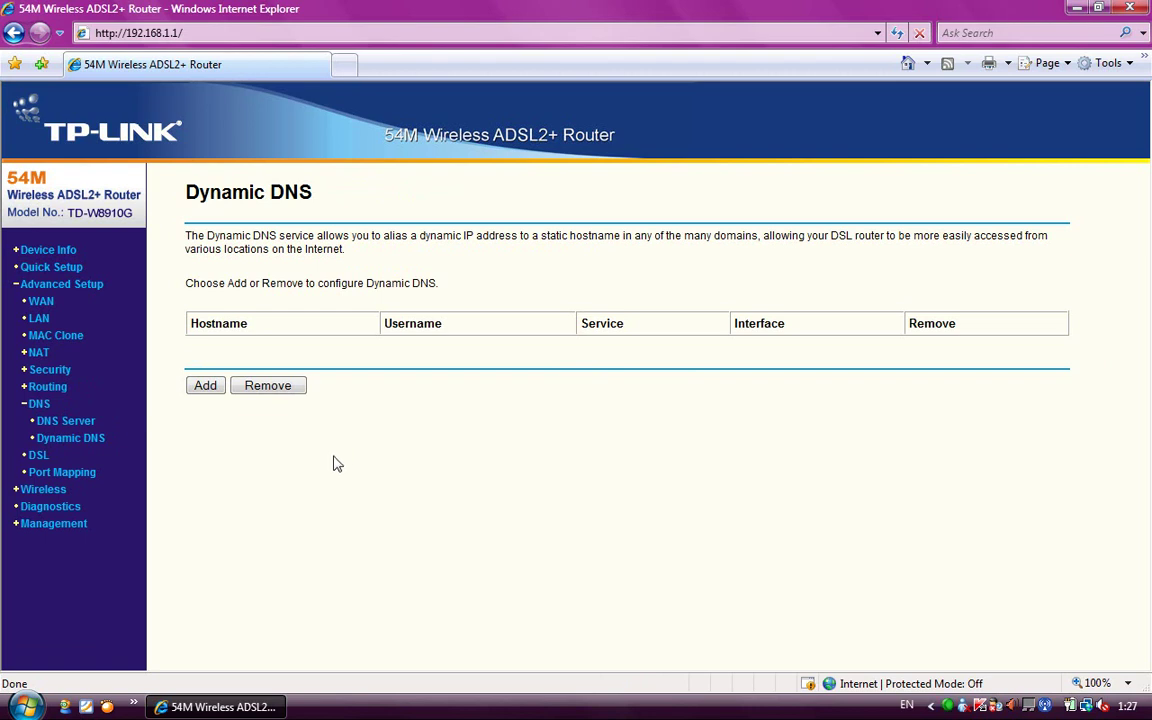
{"action": "left_click", "coordinate": [201, 388]}
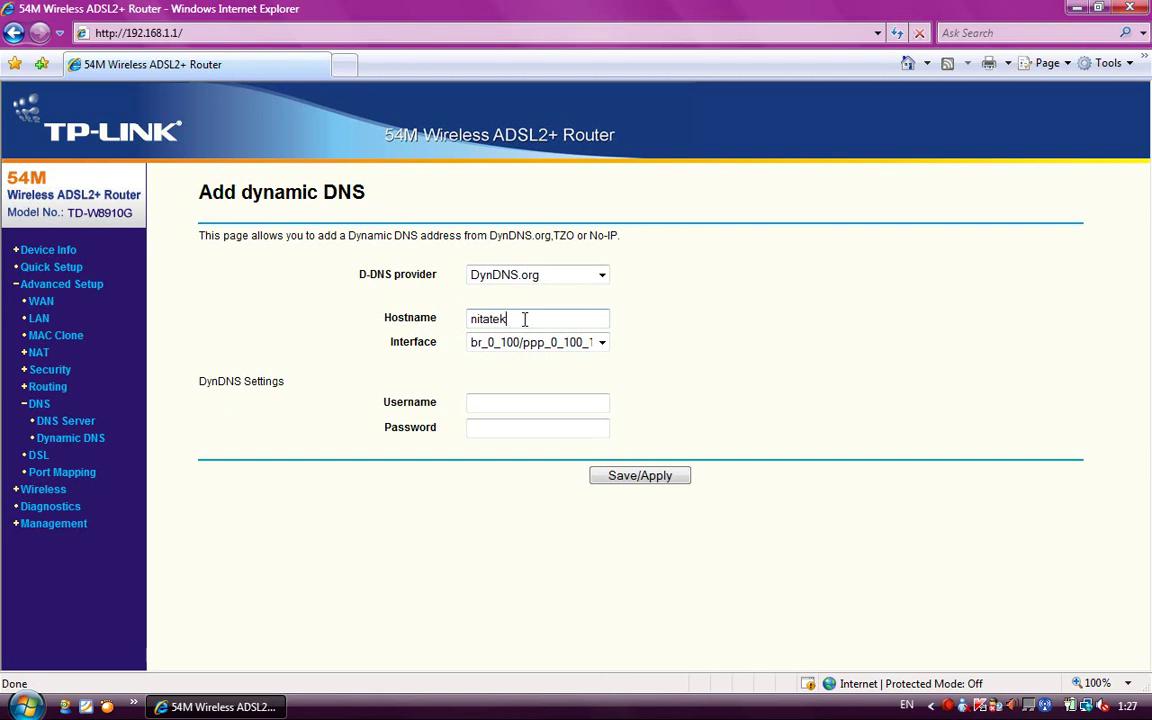
{"action": "type", "text": "ct"}
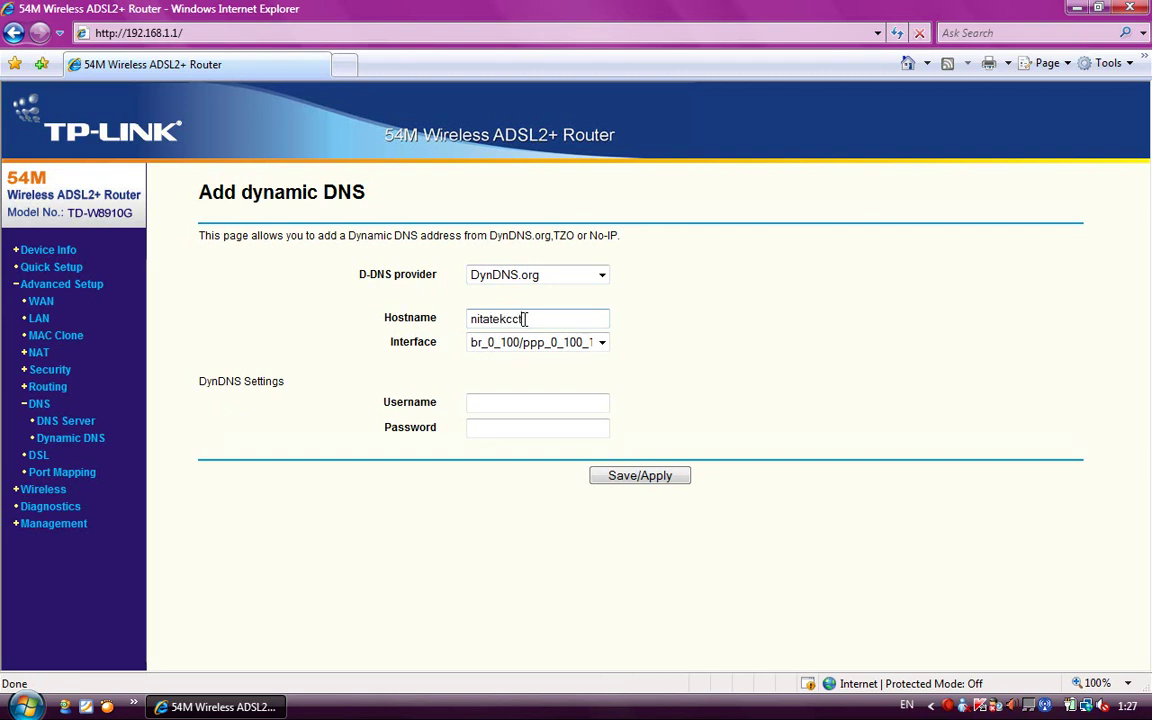
{"action": "type", "text": "v.dyndns.org"}
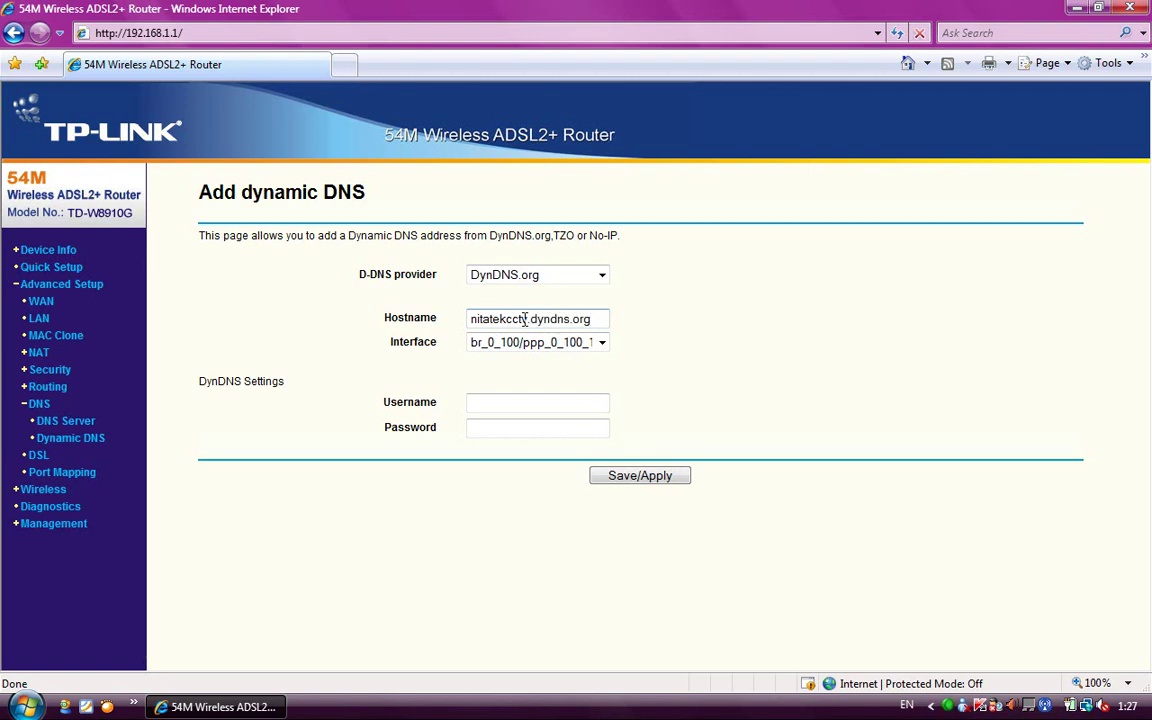
{"action": "left_click", "coordinate": [475, 401]}
{"action": "type", "text": "ni"}
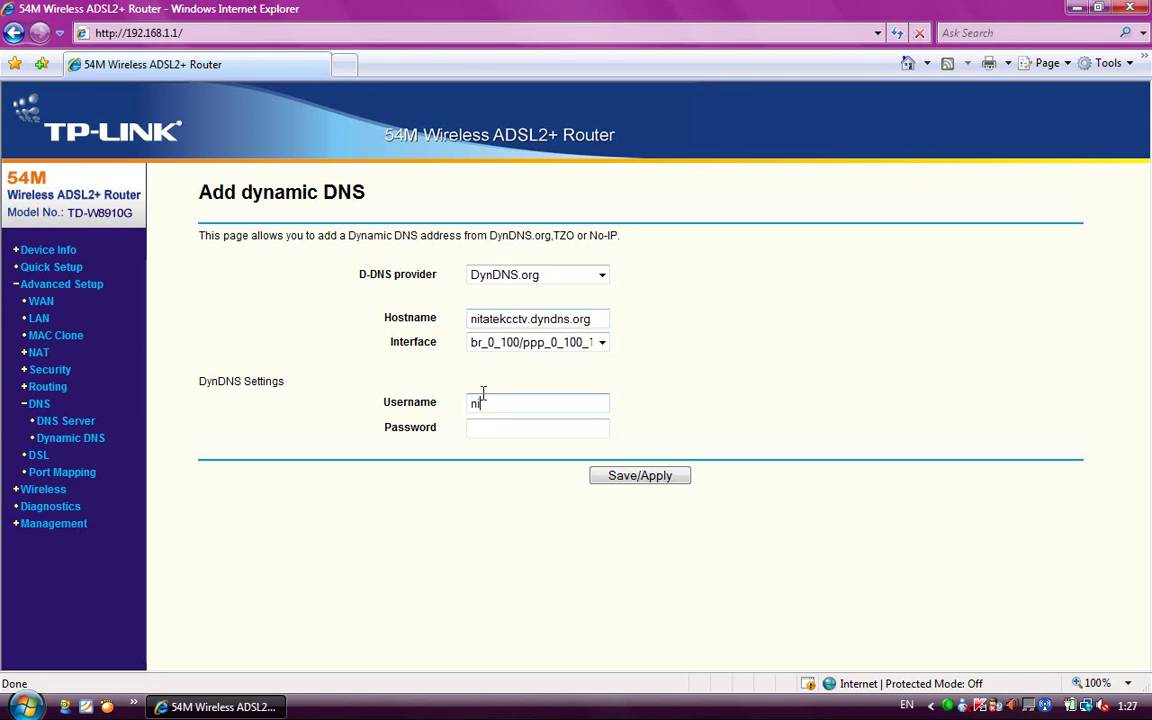
{"action": "type", "text": "tatek"}
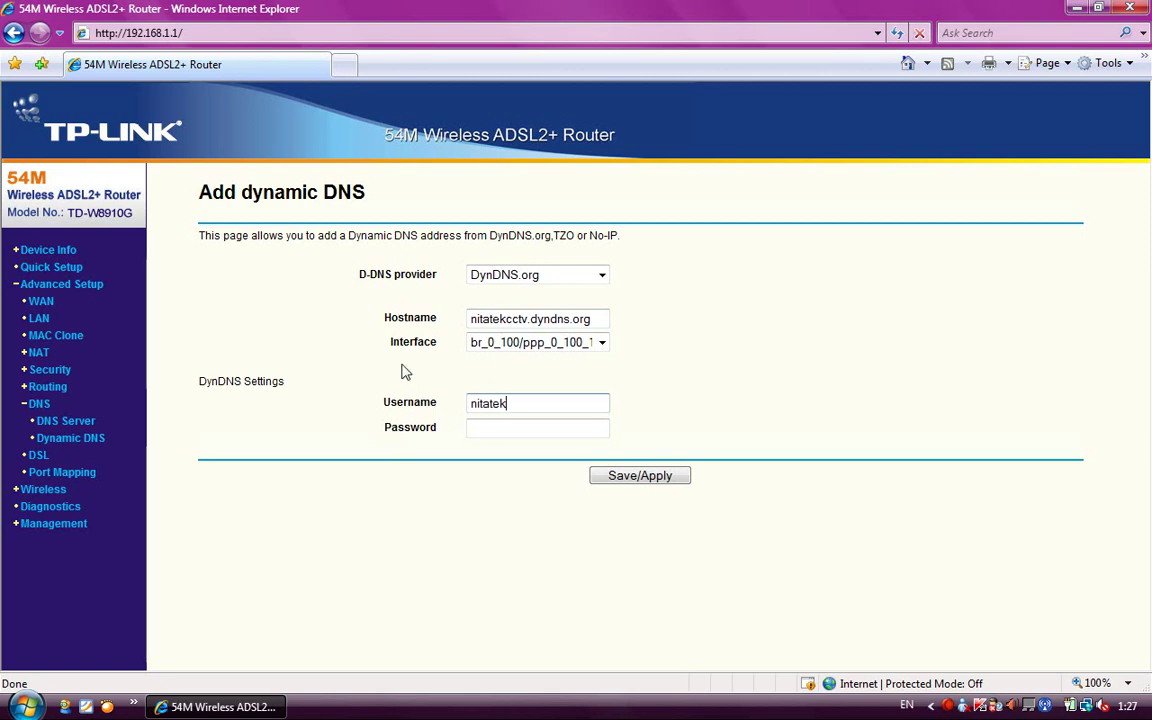
{"action": "type", "text": "cctv"}
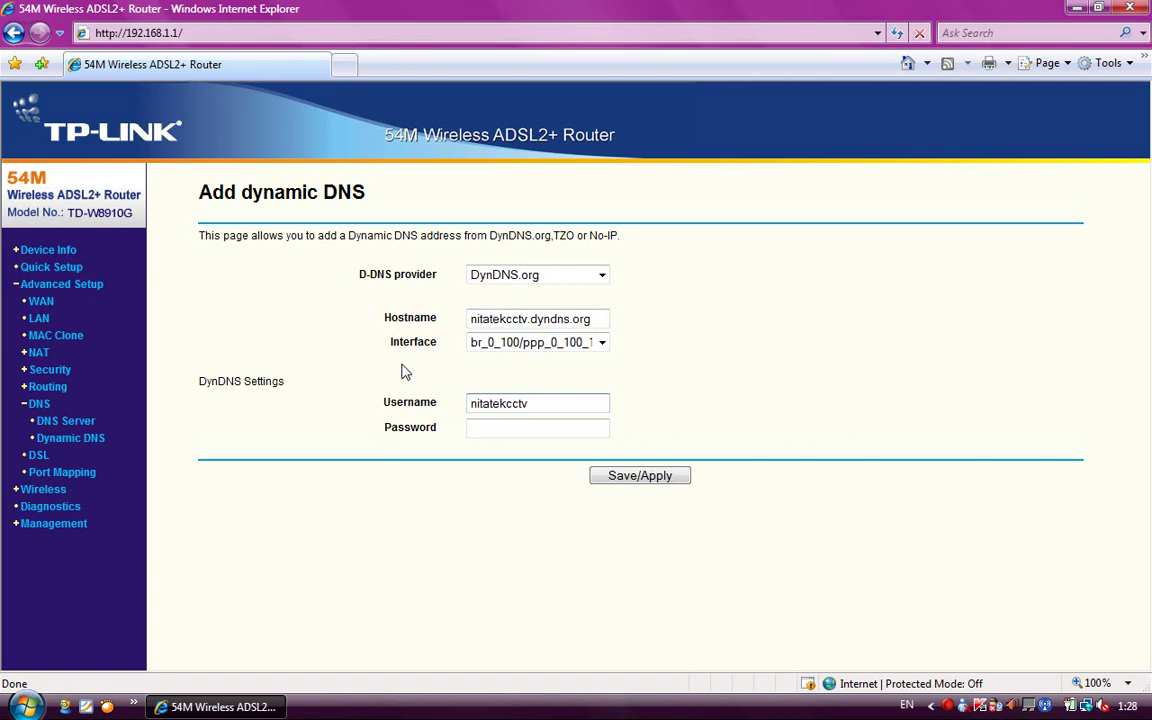
{"action": "left_click", "coordinate": [486, 427]}
{"action": "type", "text": "******"}
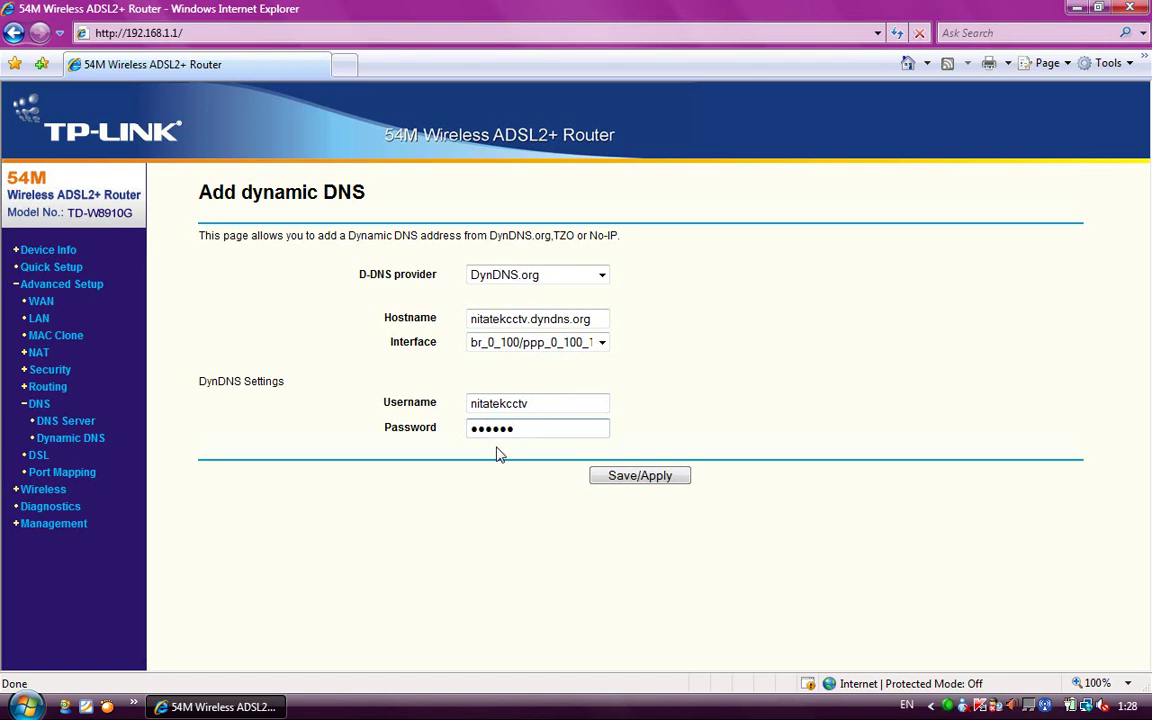
{"action": "left_click", "coordinate": [612, 477]}
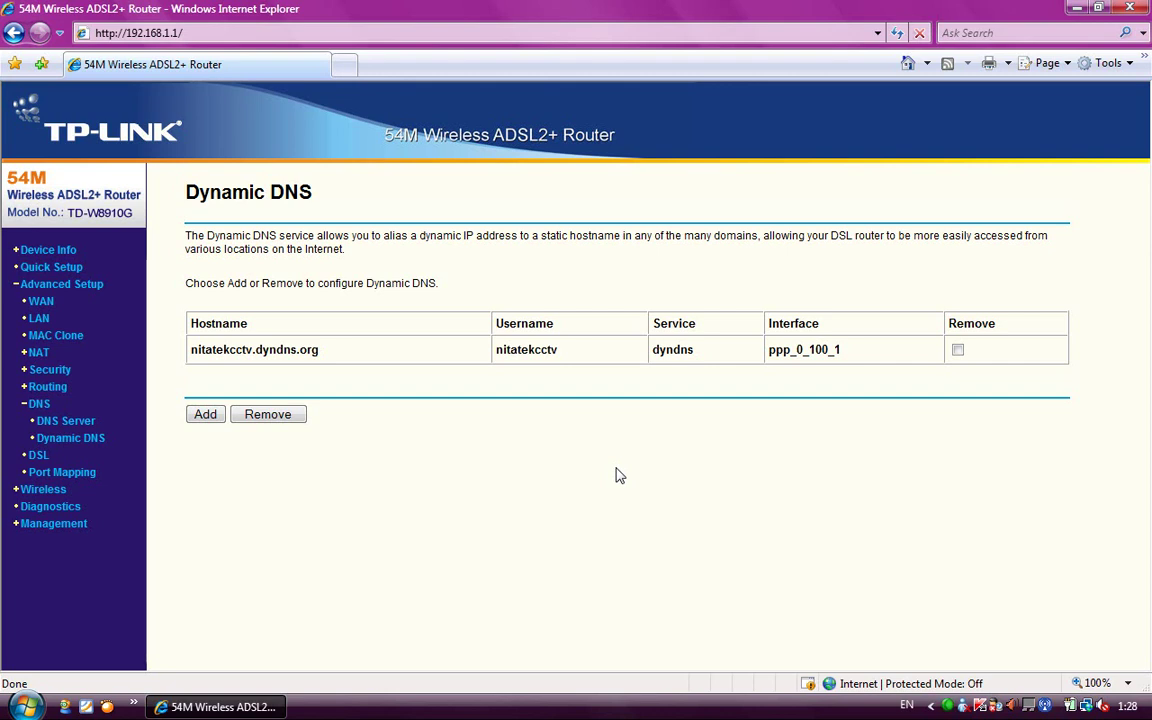
{"action": "left_click", "coordinate": [1078, 9]}
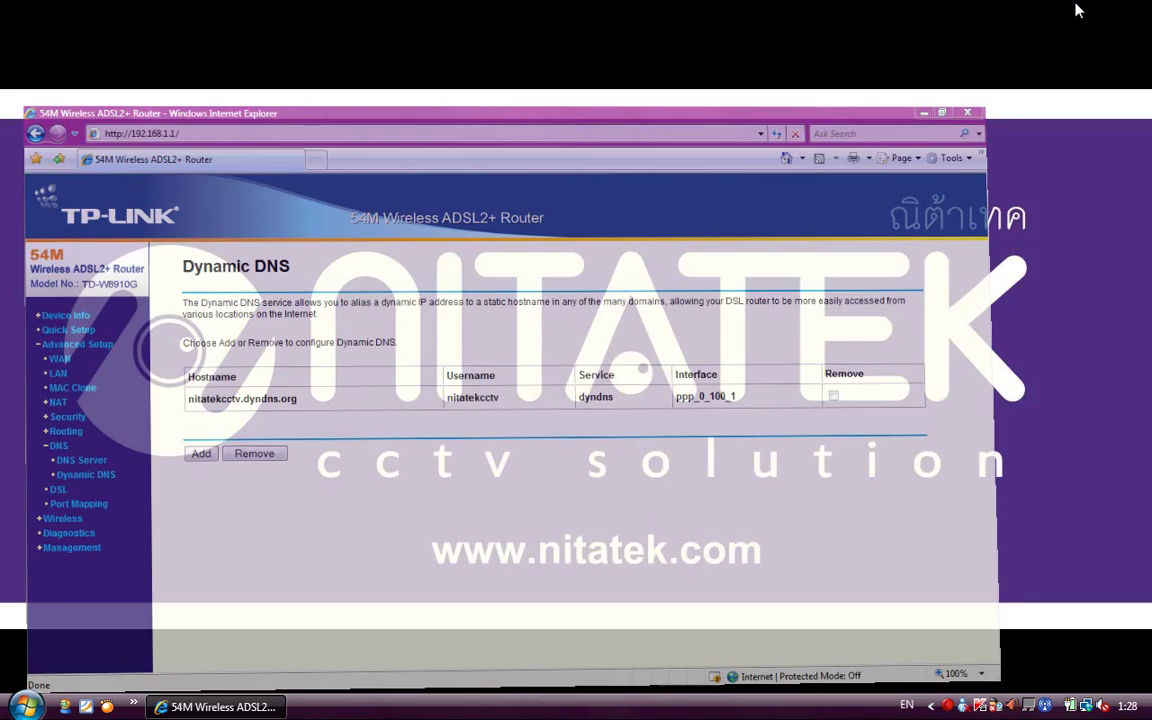